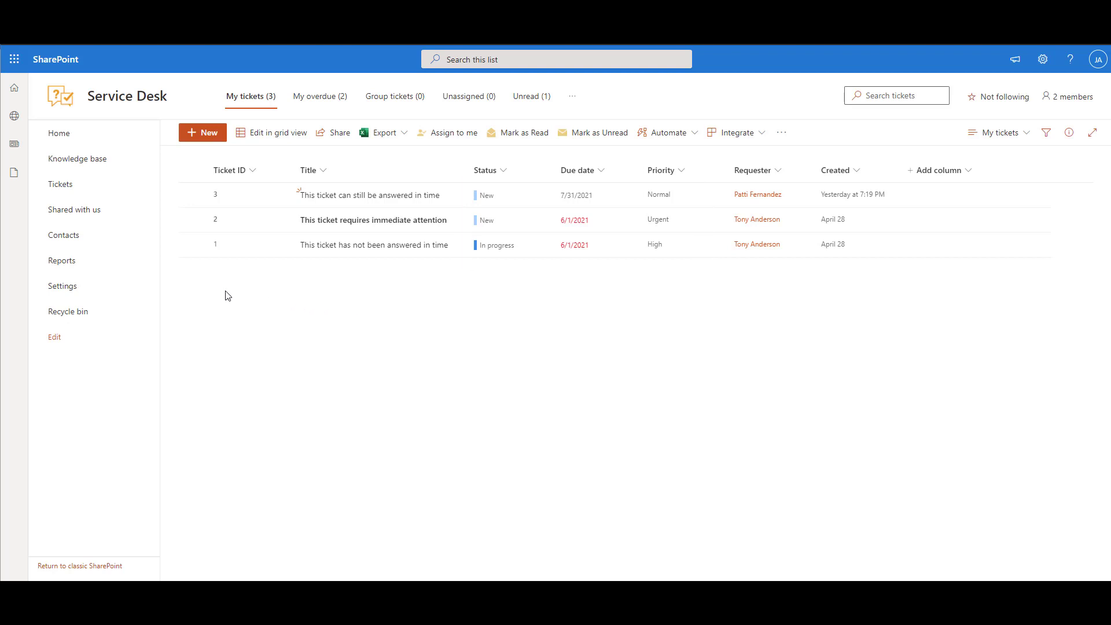
Step: Open the help desk Settings and go to the SLA Policies page
left_click(103, 293)
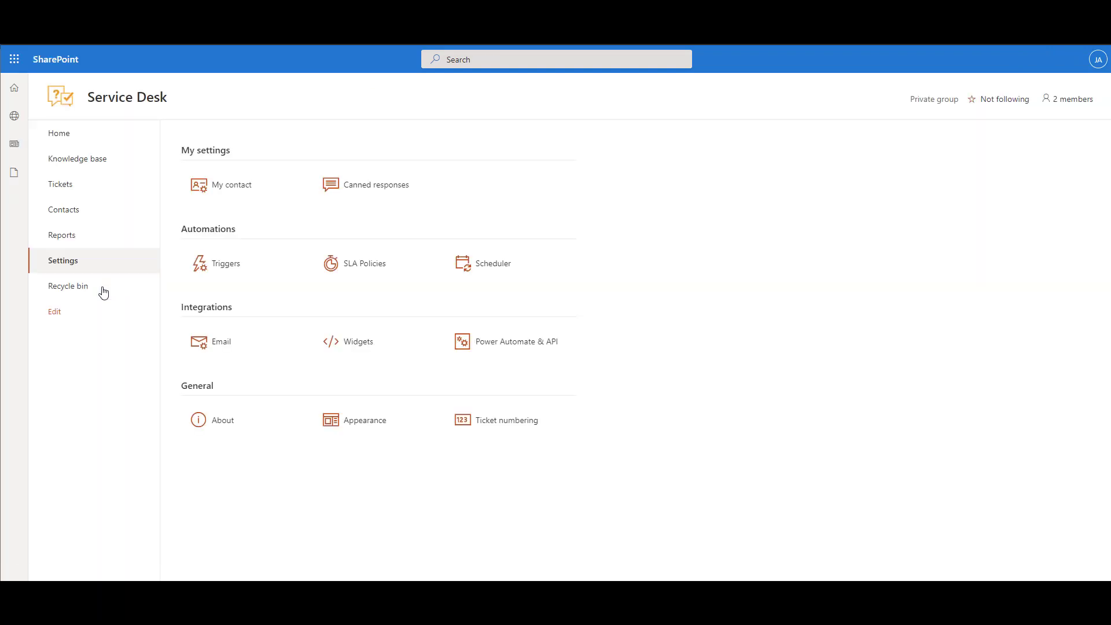
left_click(370, 266)
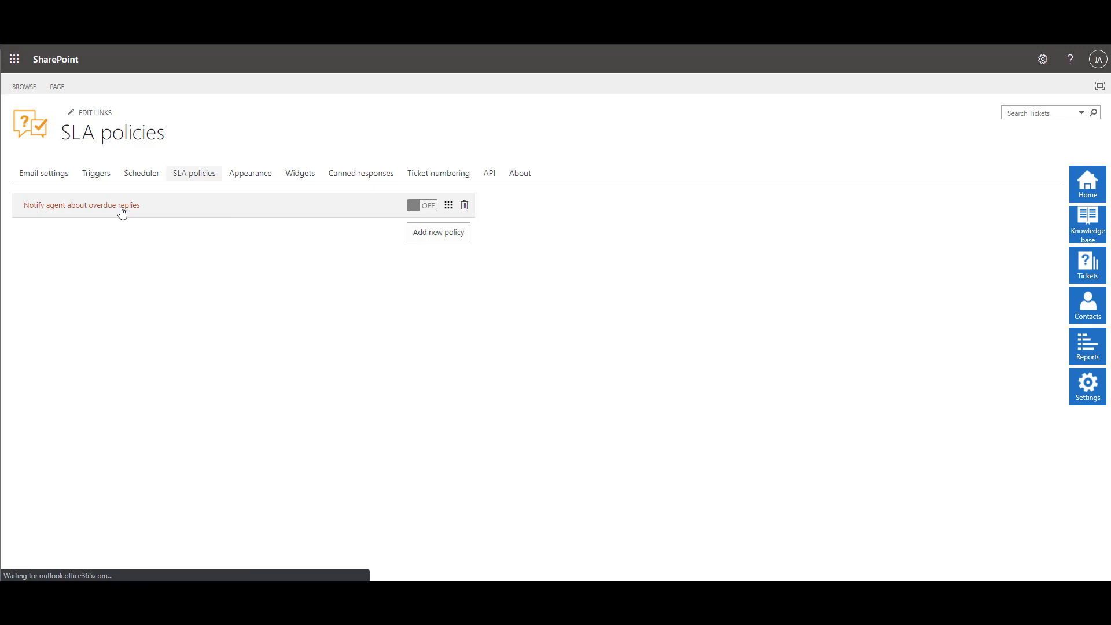
Step: Add a new SLA policy named 'High priority Tickets SLA'
left_click(428, 239)
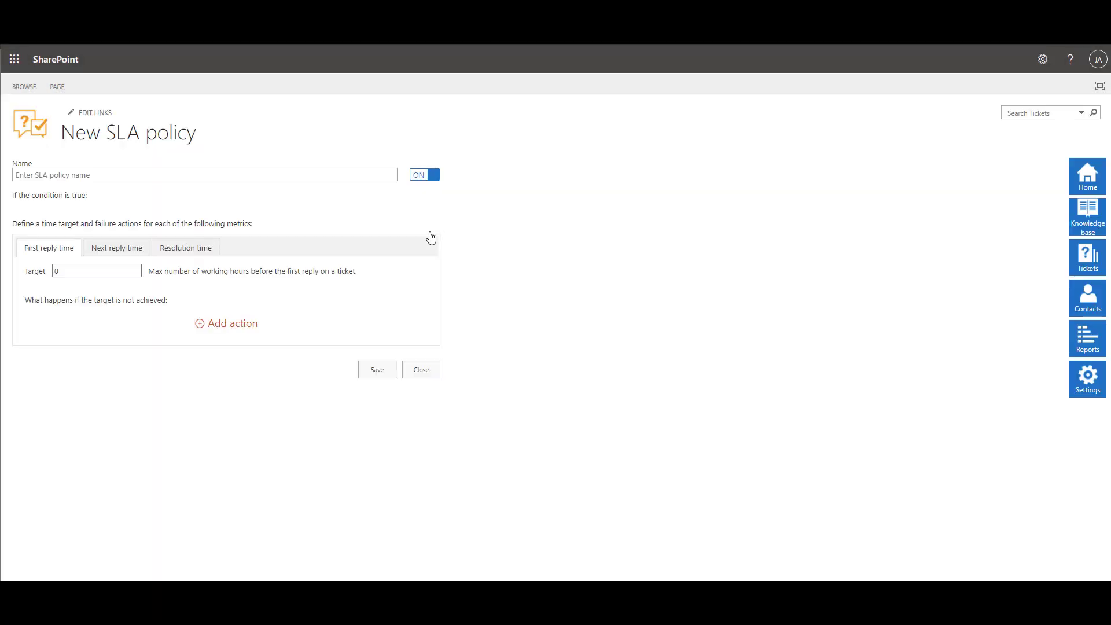
left_click(335, 174)
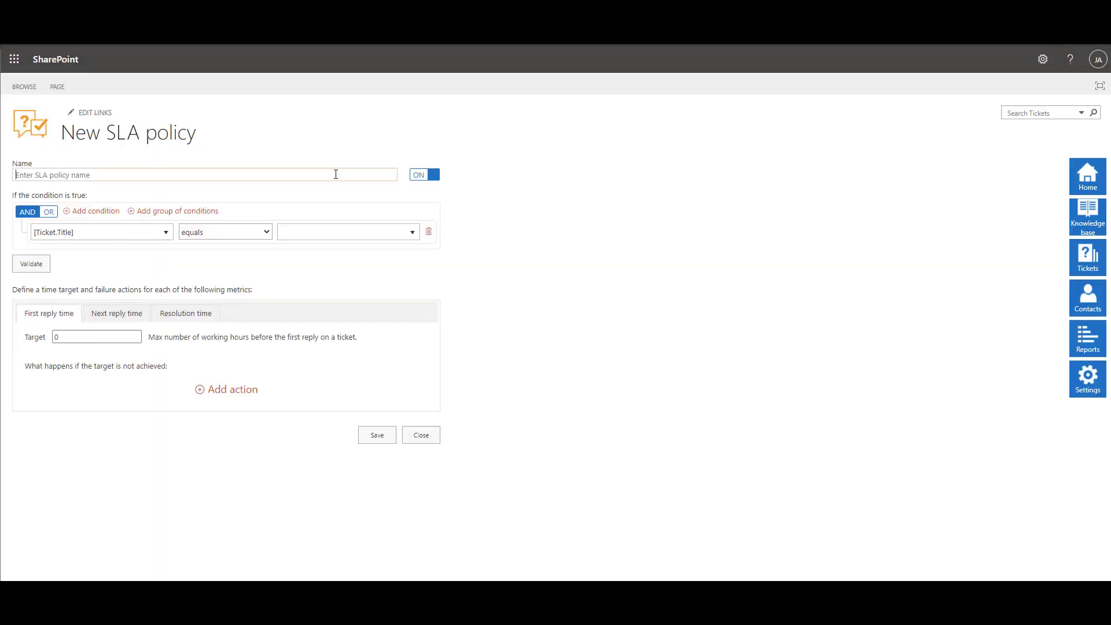
type("High priority Tickets SLA")
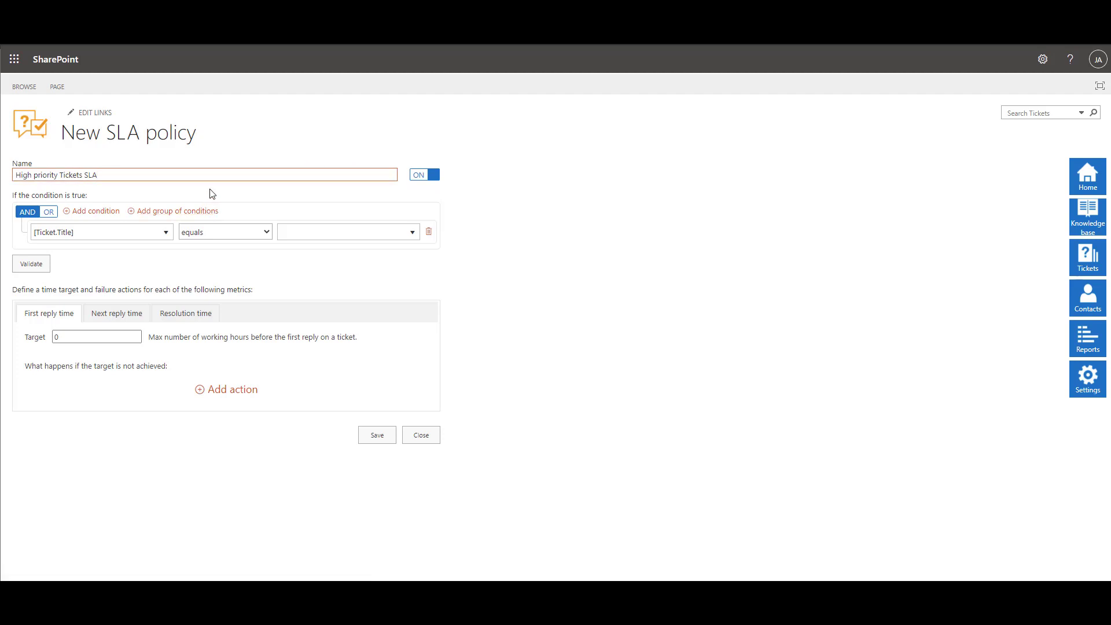
Step: Set the condition Ticket.Status.Title equals 'High' and validate it
left_click(163, 233)
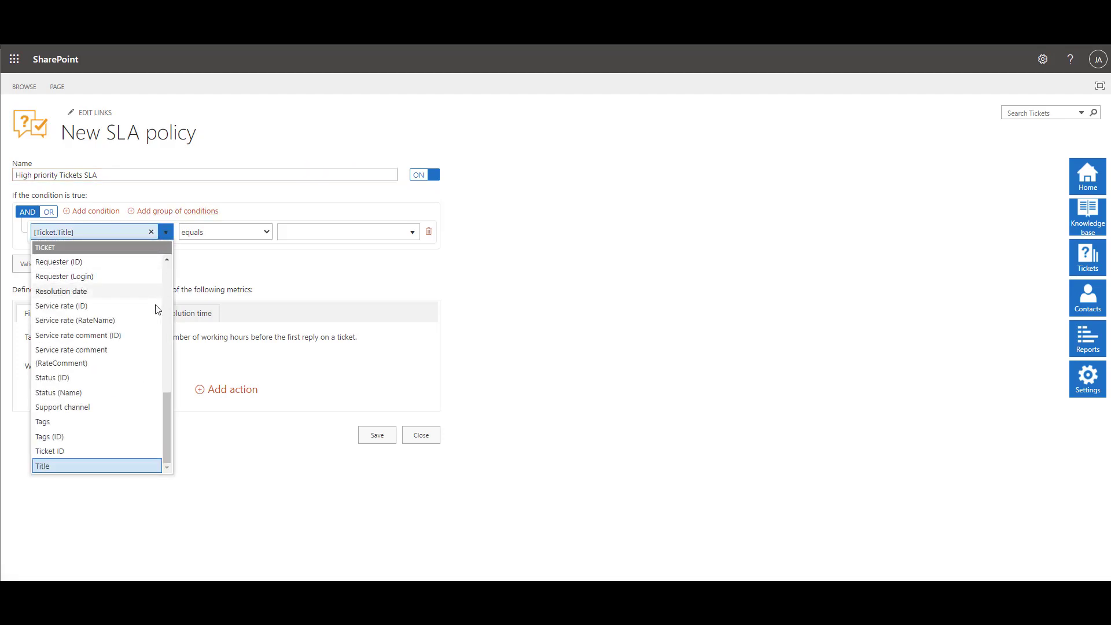
mouse_move(165, 416)
left_mouse_down()
mouse_move(172, 358)
mouse_move(168, 397)
left_mouse_up()
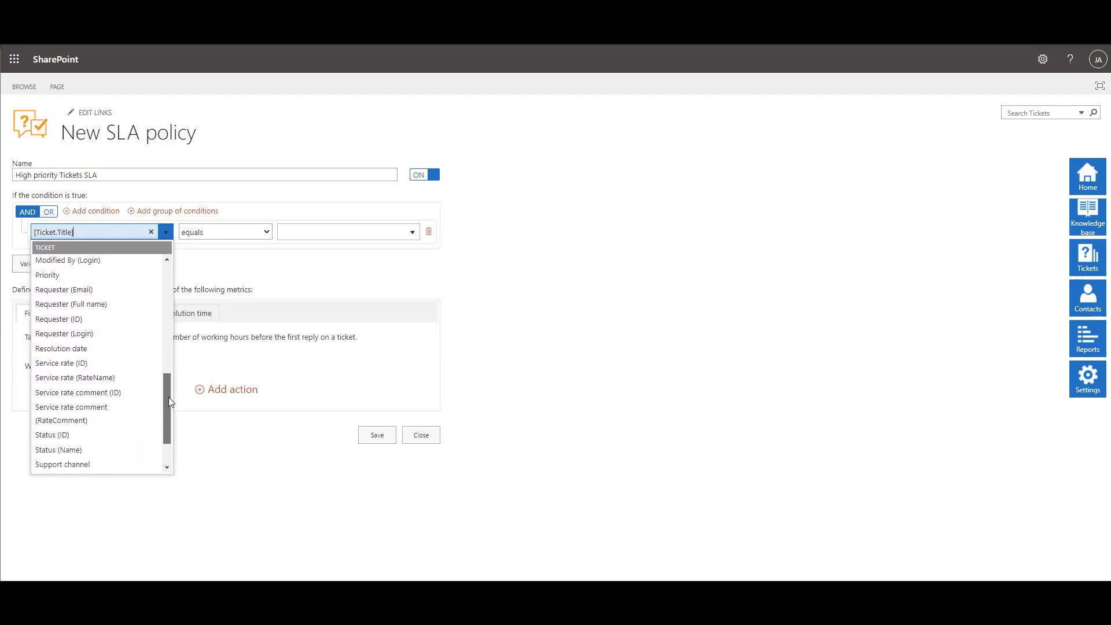
left_click(141, 452)
left_click(294, 233)
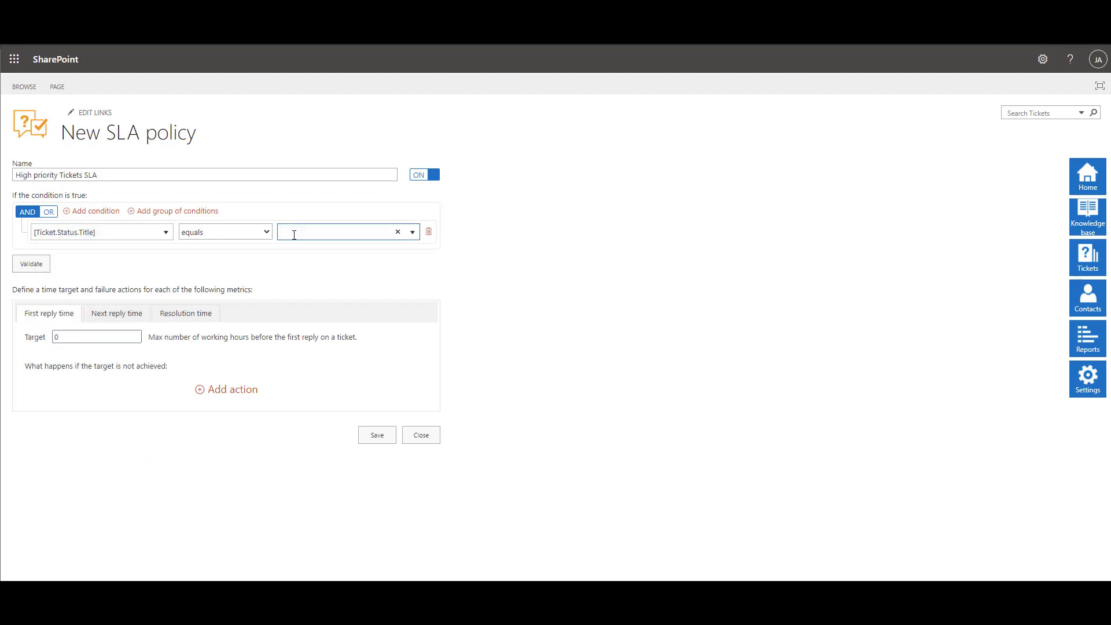
type("'High'")
left_click(36, 267)
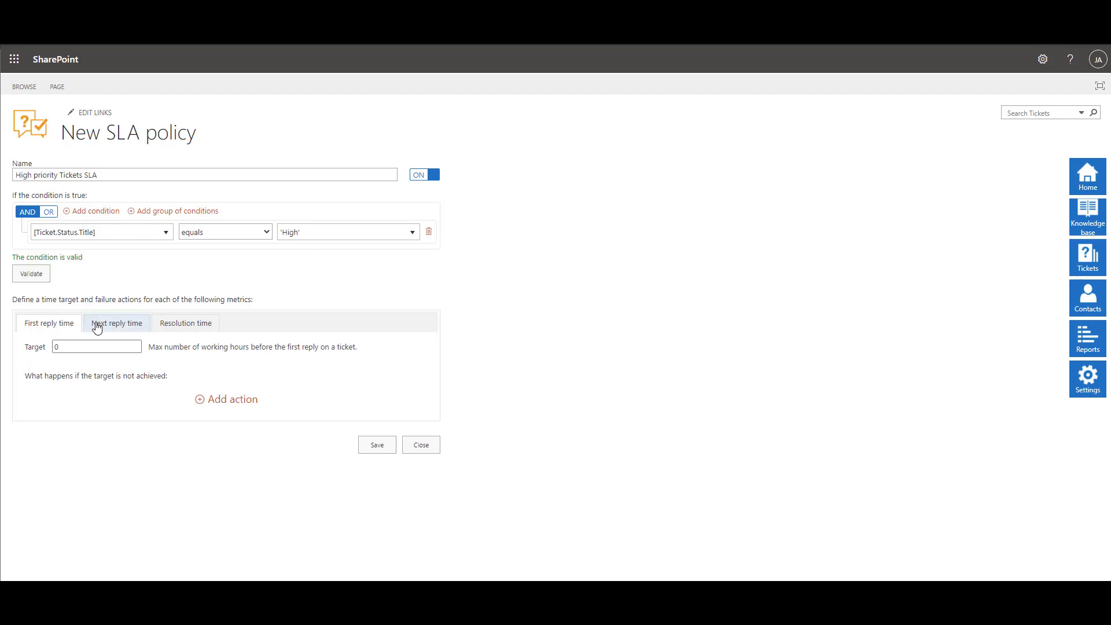
Step: Raise the first reply time target by one hour toward 3 hours
left_click(104, 345)
left_click(134, 344)
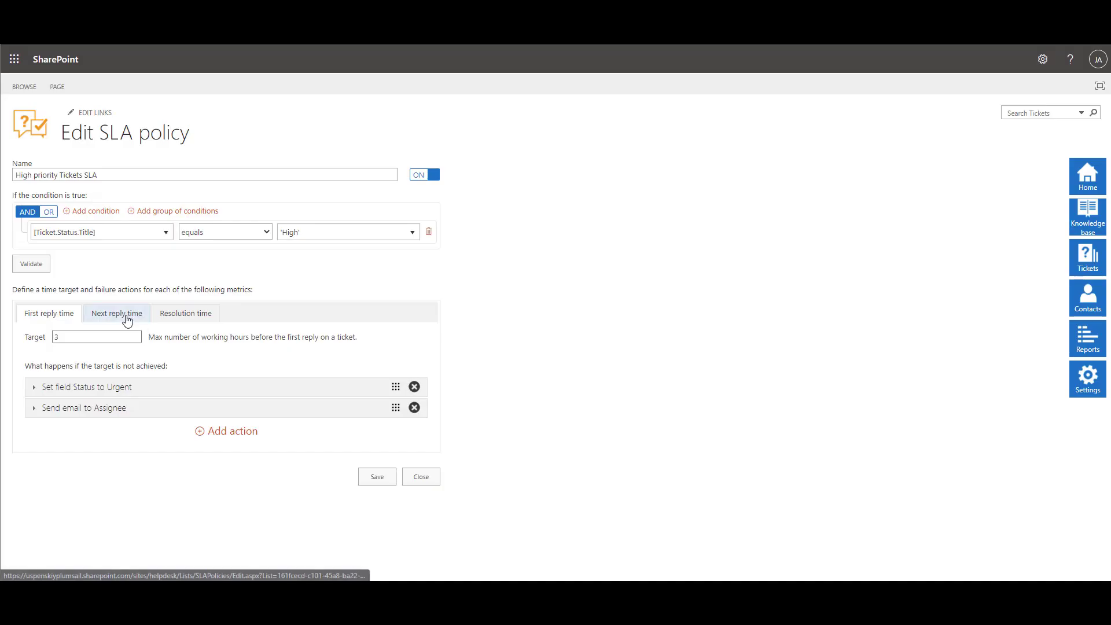
Step: Set the next reply time target to 2 hours
left_click(124, 317)
left_click(136, 334)
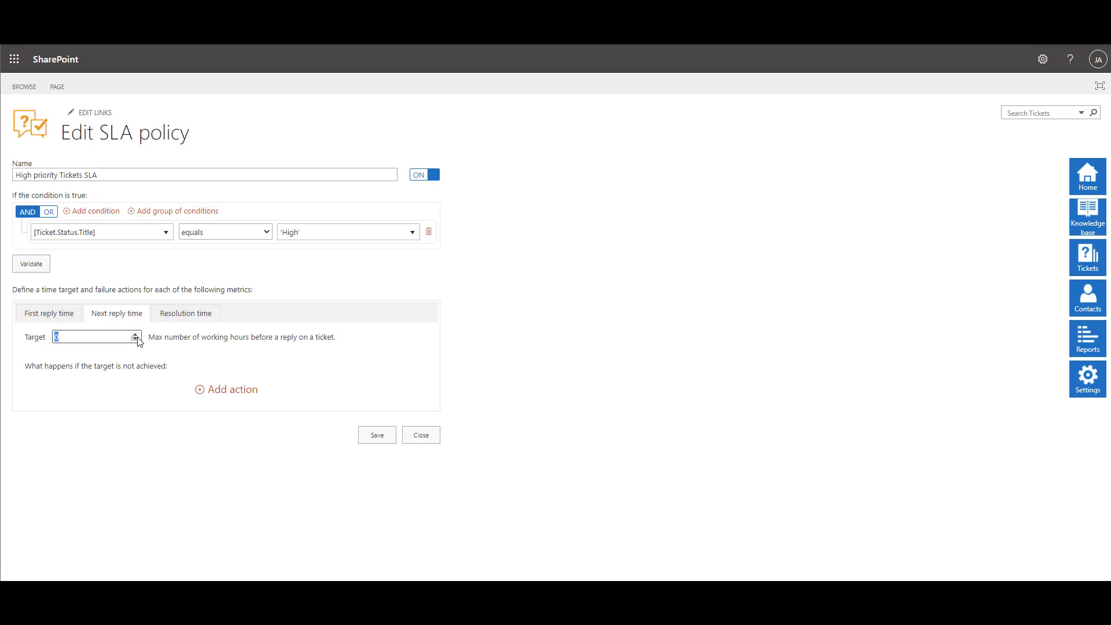
left_click(136, 334)
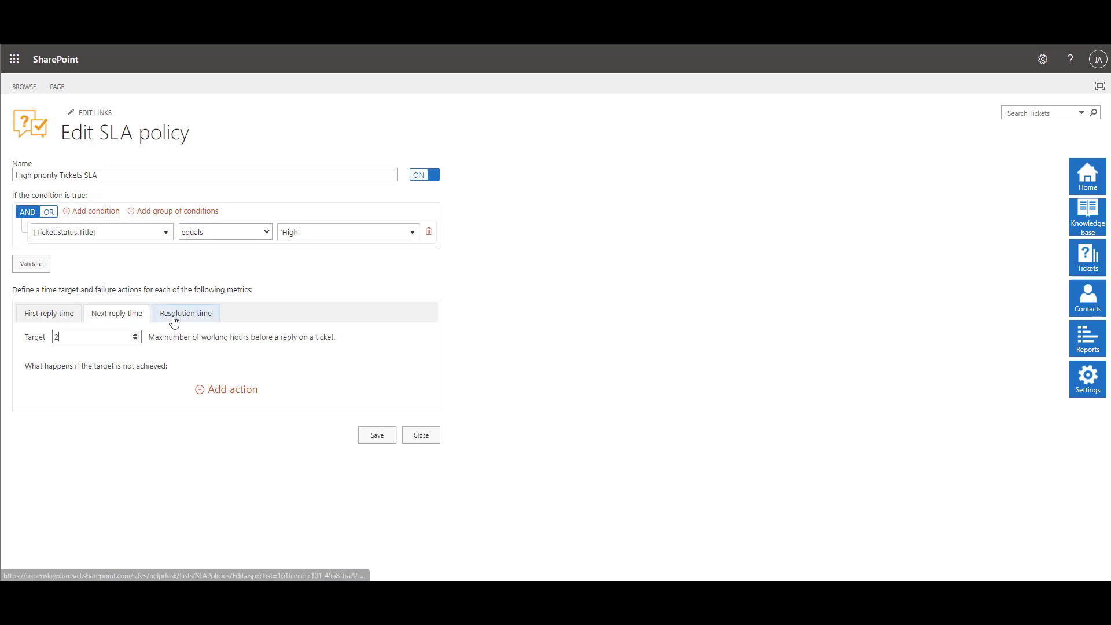
Step: Set the resolution time target to 10 hours
left_click(174, 316)
left_click(135, 334)
left_click(135, 335)
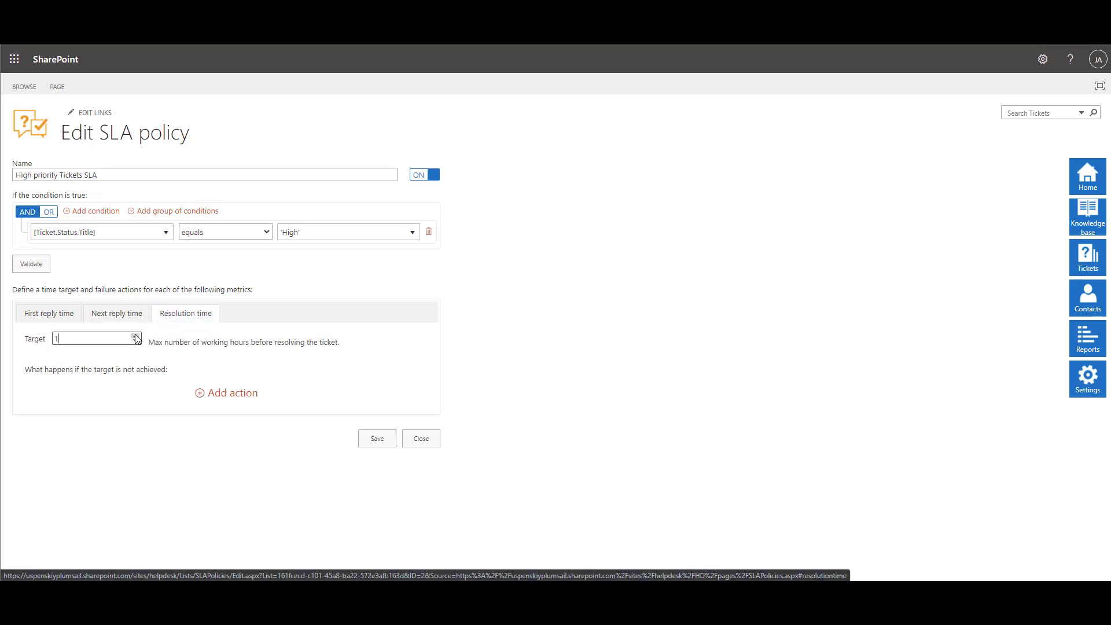
left_click(134, 334)
left_click(135, 335)
left_click(135, 335)
left_click(135, 336)
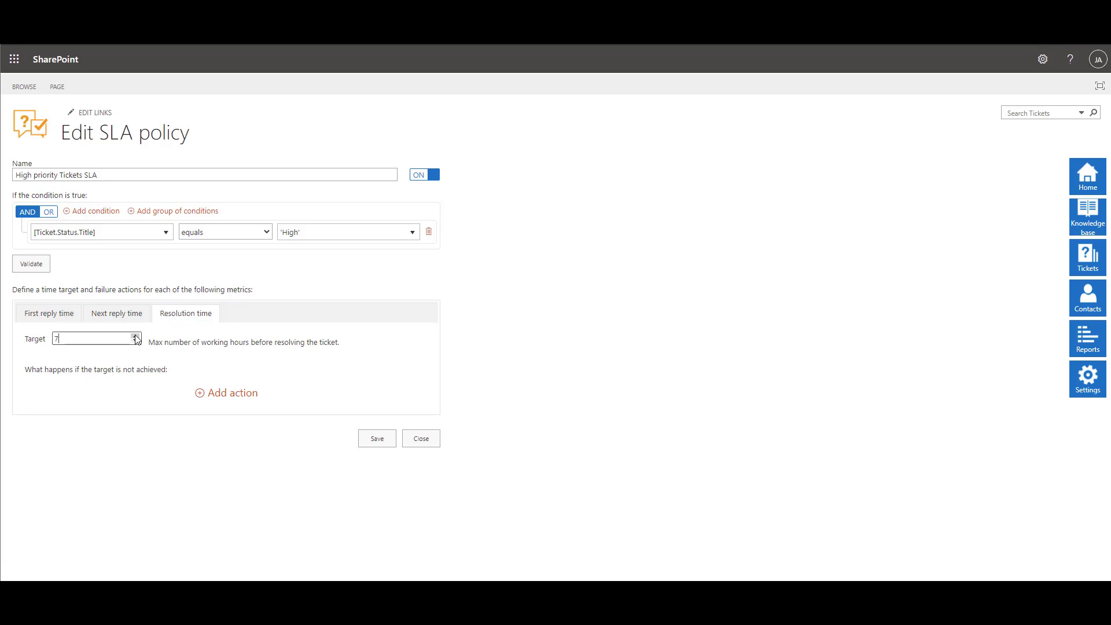
left_click(135, 335)
left_click(134, 336)
left_click(135, 335)
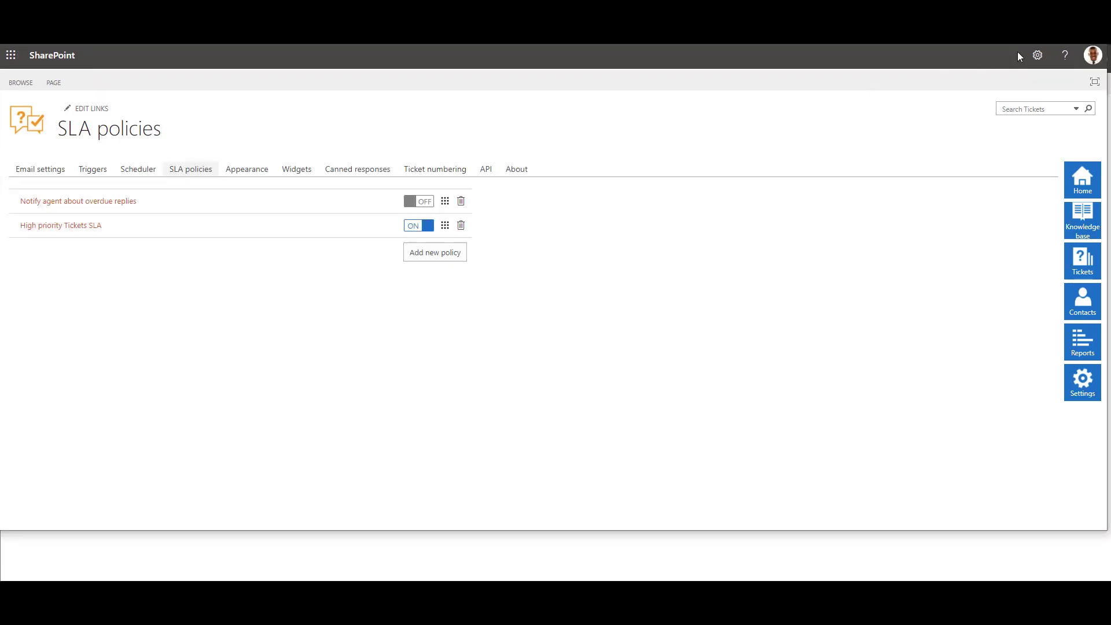
Step: Open the site's Regional settings via Site contents and Site settings
left_click(1037, 55)
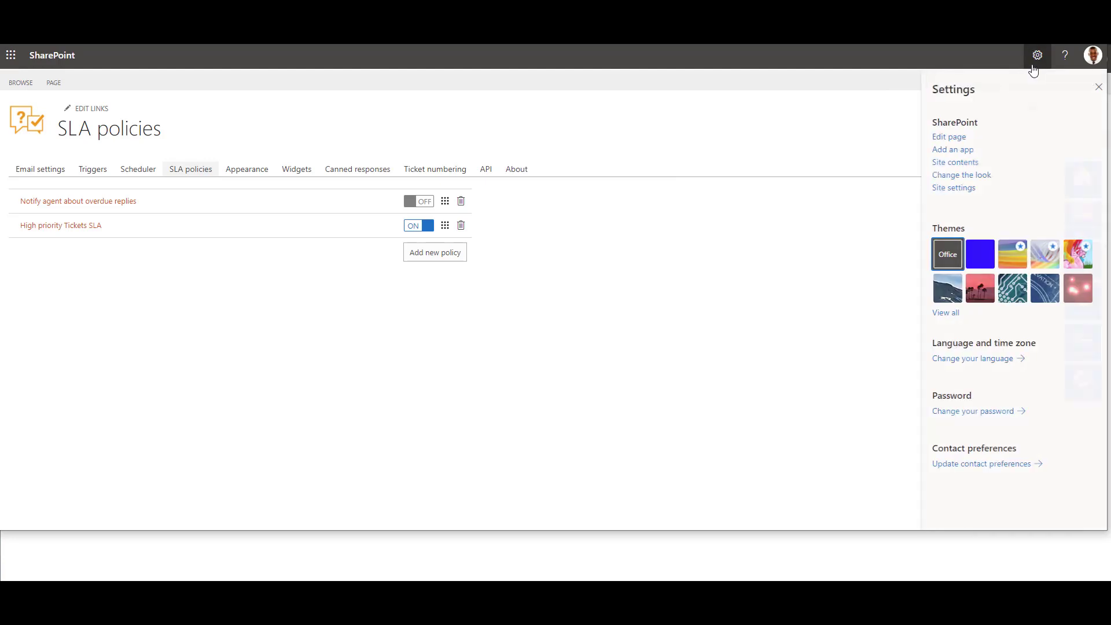
left_click(959, 168)
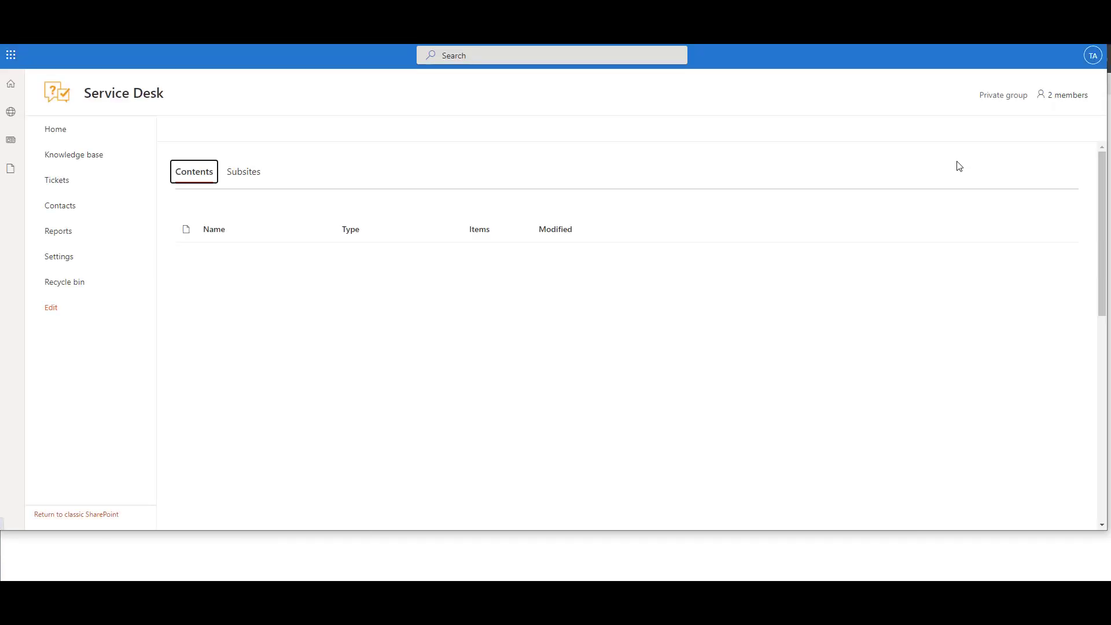
left_click(989, 133)
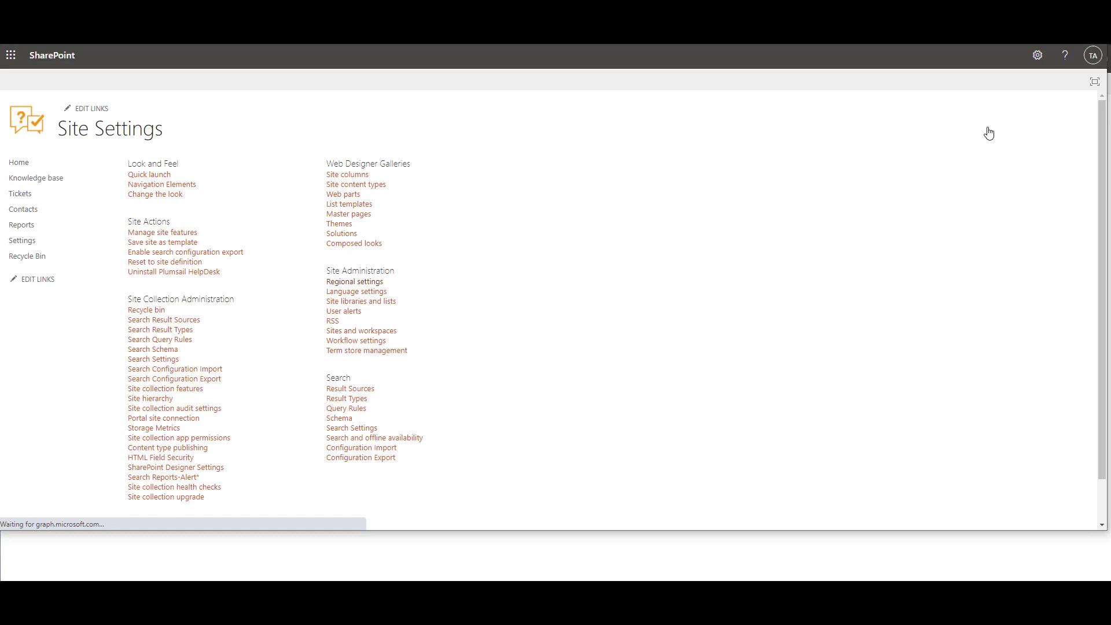
left_click(369, 284)
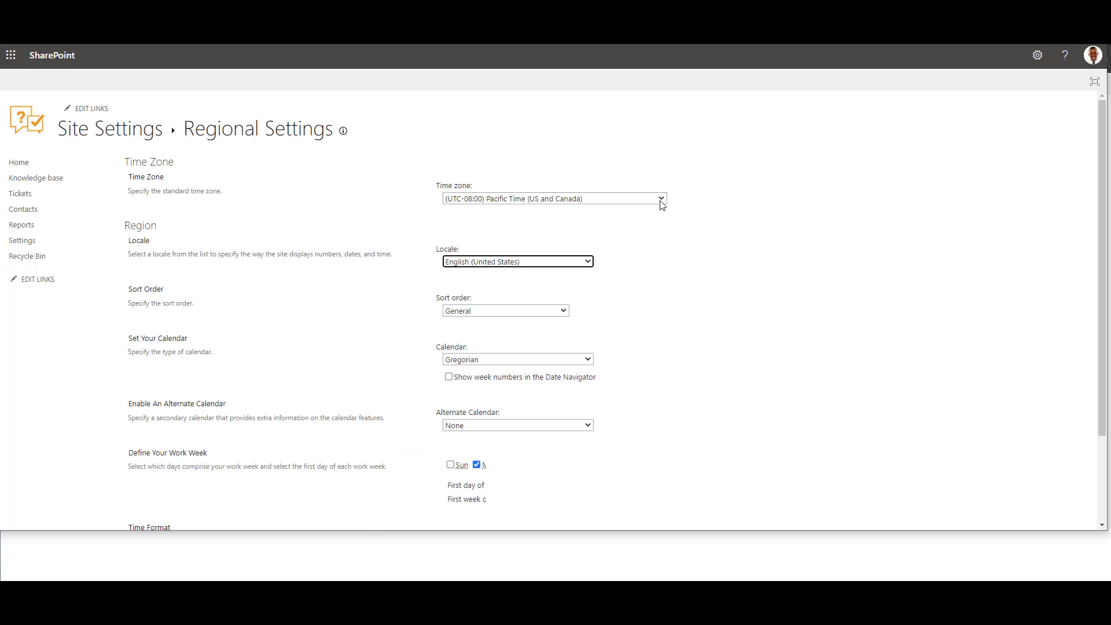
Step: Set the work day to start at 9:00 AM and end at 6:00 PM, and save
scroll(651, 238, "down", 2)
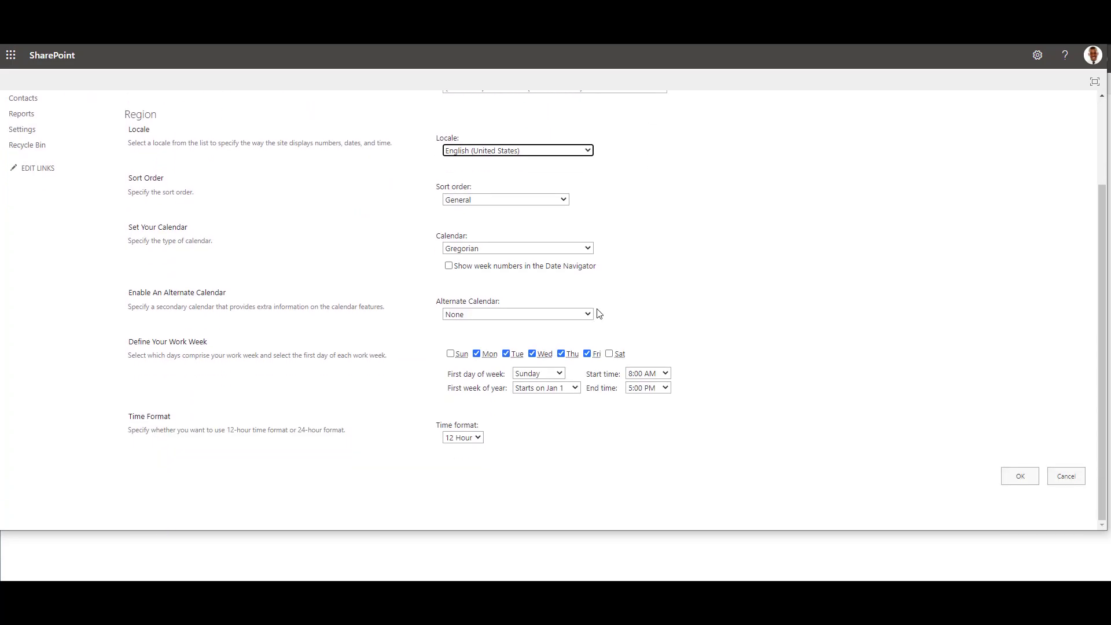
left_click(660, 374)
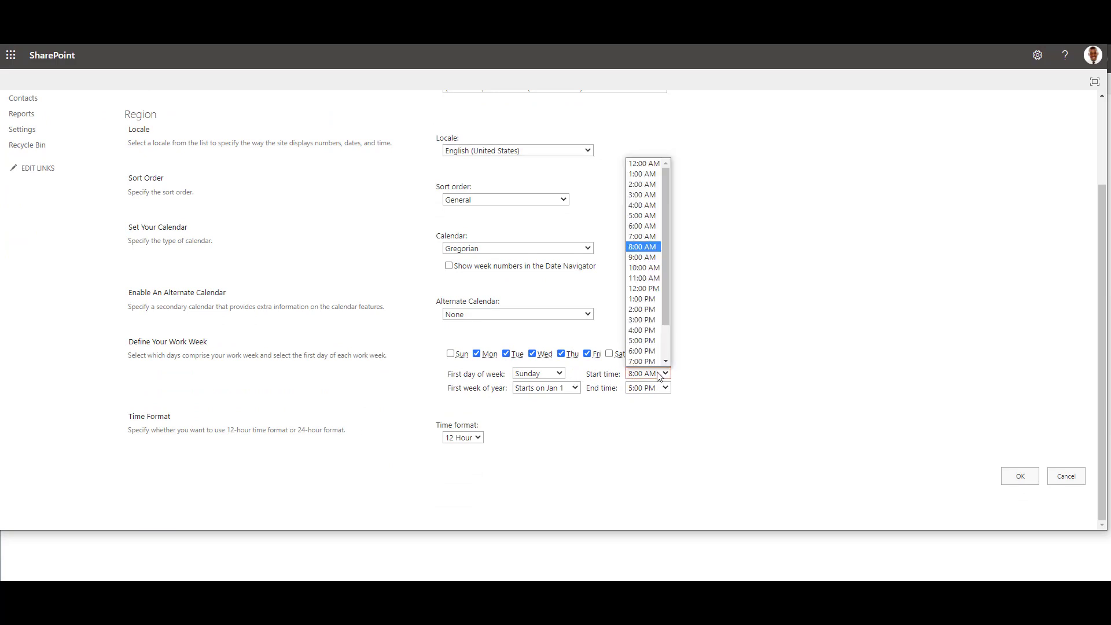
left_click(649, 237)
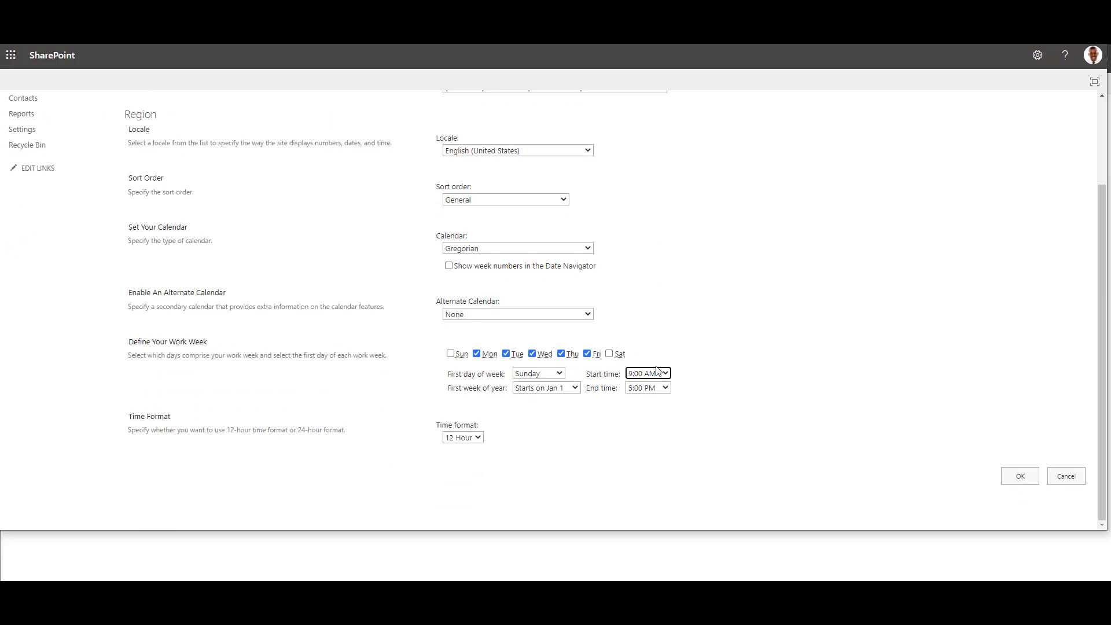
left_click(658, 393)
left_click(647, 366)
left_click(1013, 478)
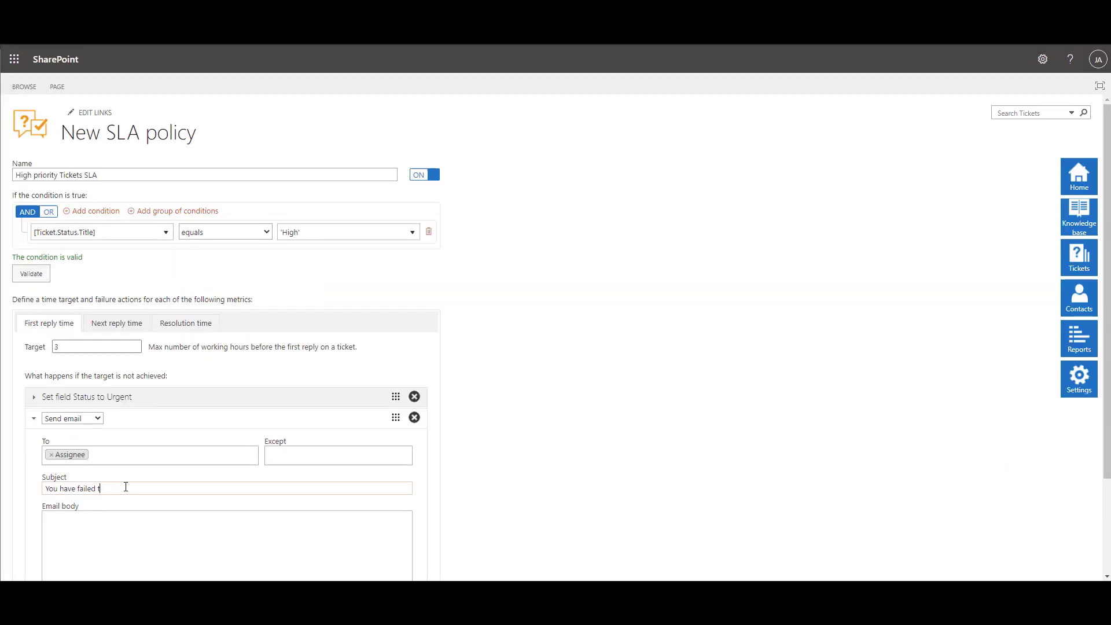
Step: Complete the email subject 'You have failed the SLA on a high priority ticket'
type("he SLA on a high priority ticket")
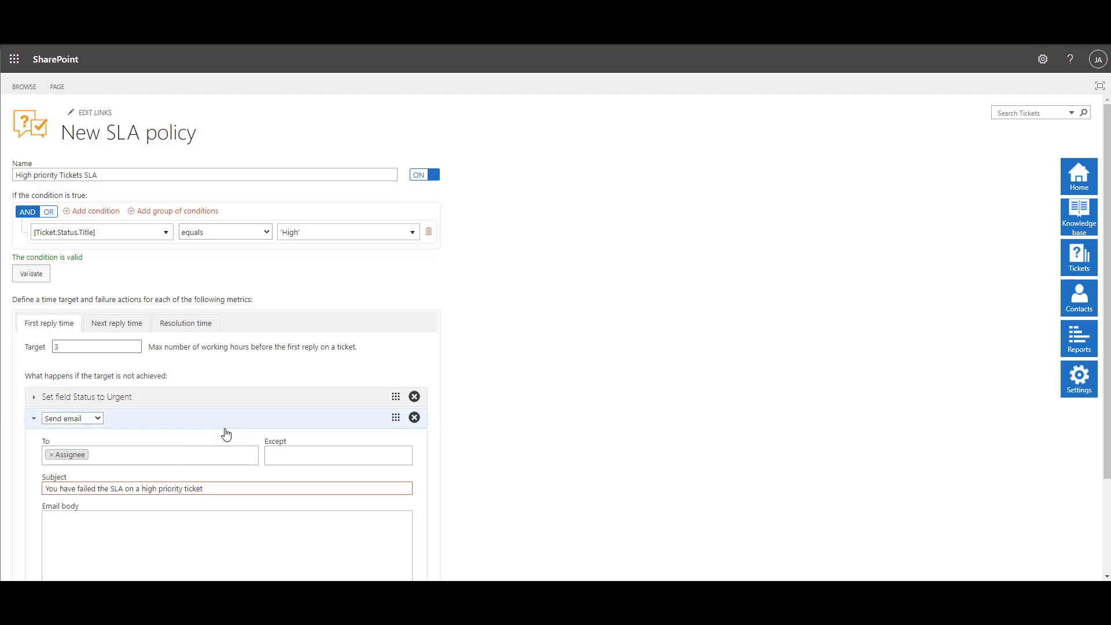
scroll(225, 429, "down", 2)
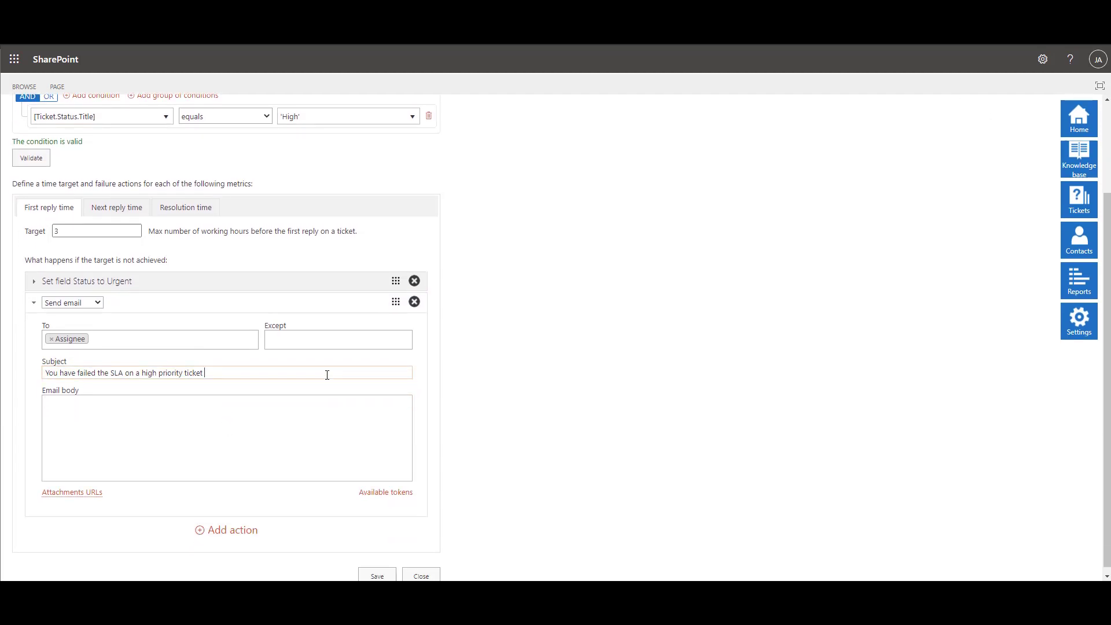